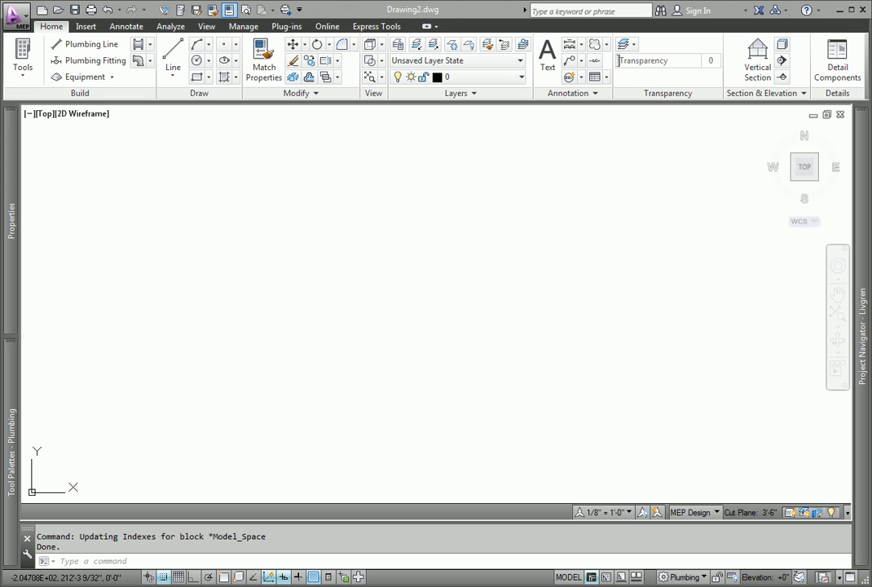
Step: Start a new general view drawing in the Plumbing views category of the project and name it PLUMBING DETAIL
{"action": "mouse_move", "coordinate": [856, 244]}
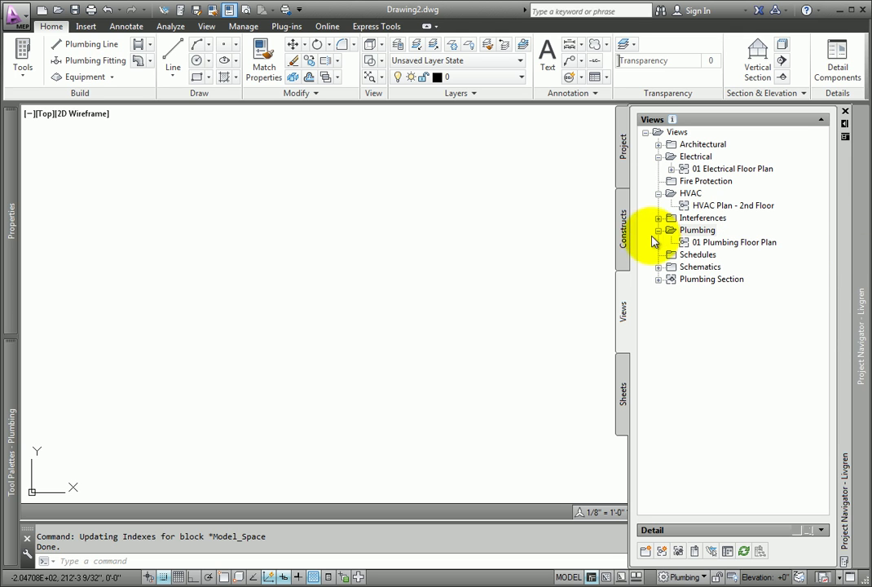
{"action": "right_click", "coordinate": [685, 232]}
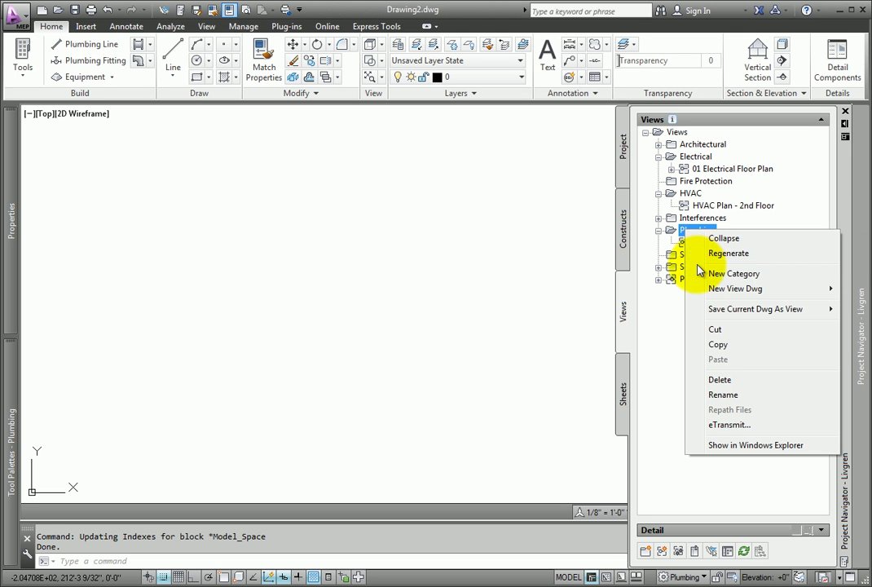
{"action": "mouse_move", "coordinate": [727, 293]}
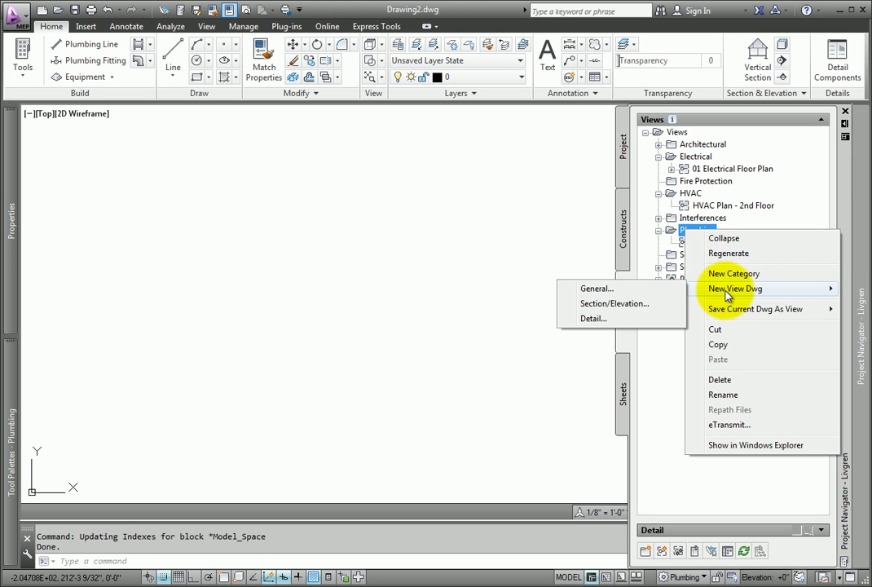
{"action": "left_click", "coordinate": [603, 293]}
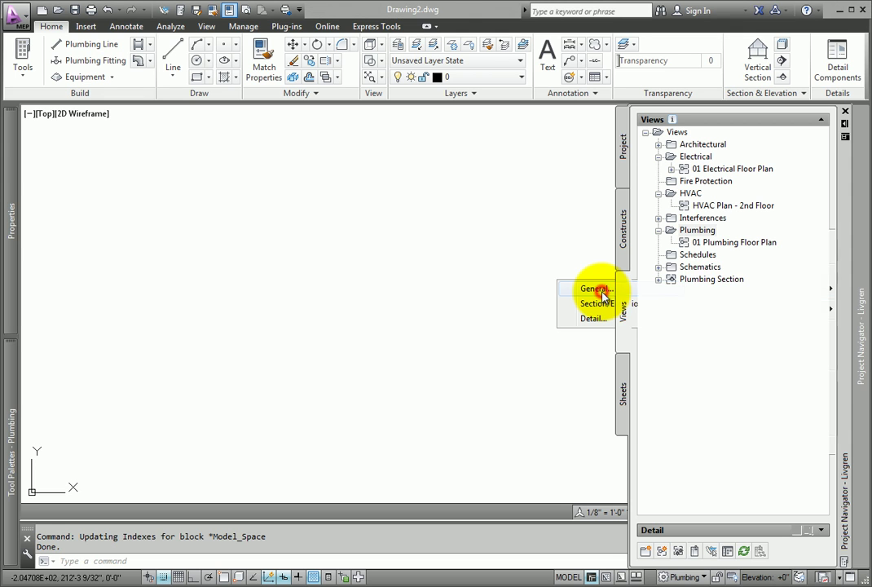
{"action": "left_click", "coordinate": [484, 206]}
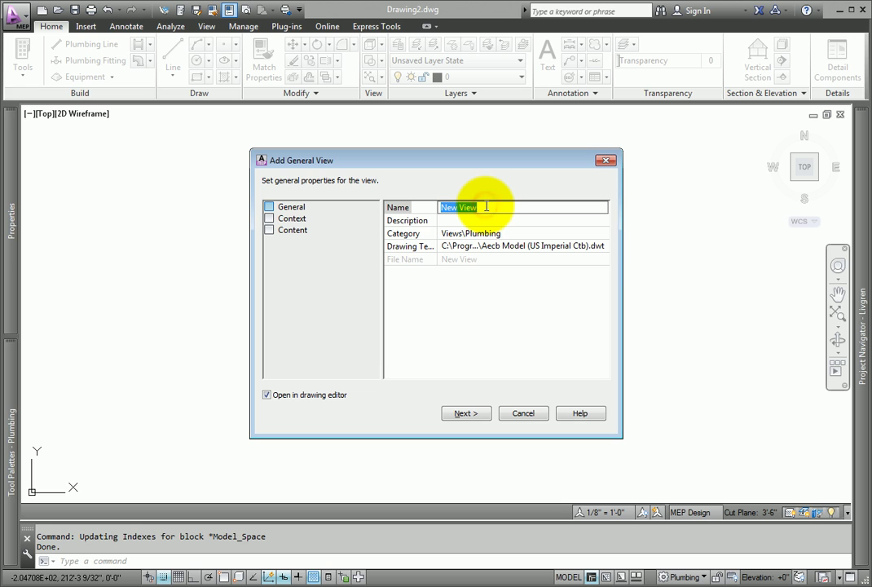
{"action": "type", "text": "PLUMBING DETAIL"}
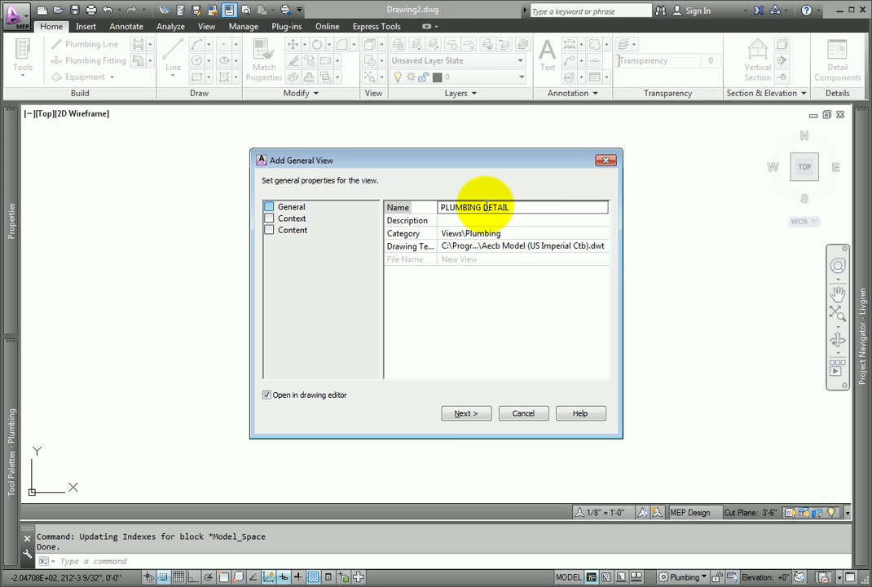
Step: Assign Aecb Model (US Imperial Ctb).dwt as the new view's drawing template
{"action": "left_click", "coordinate": [608, 248]}
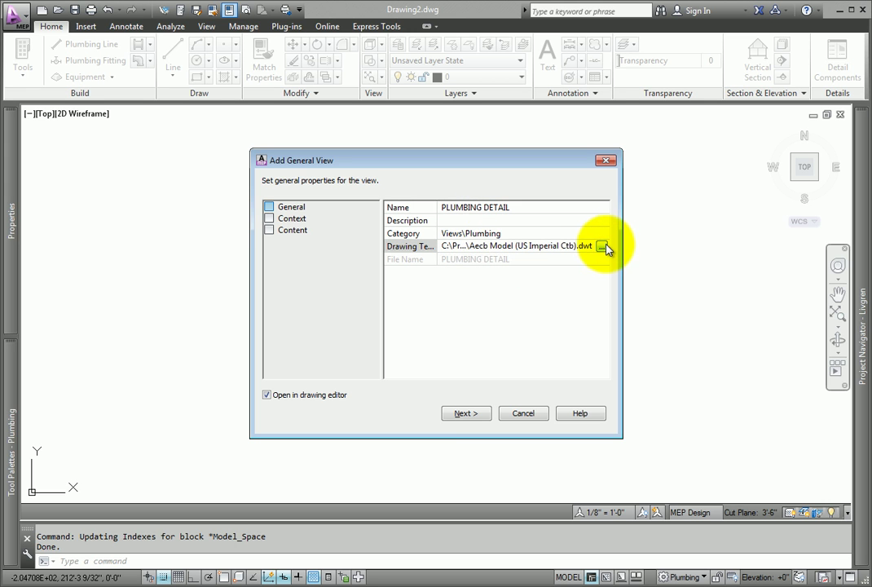
{"action": "left_click", "coordinate": [603, 247]}
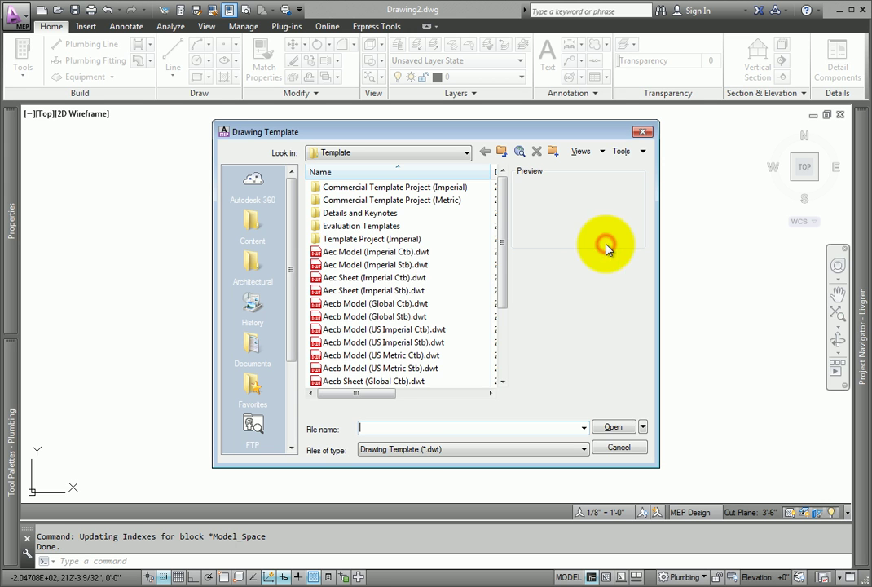
{"action": "left_click", "coordinate": [386, 330]}
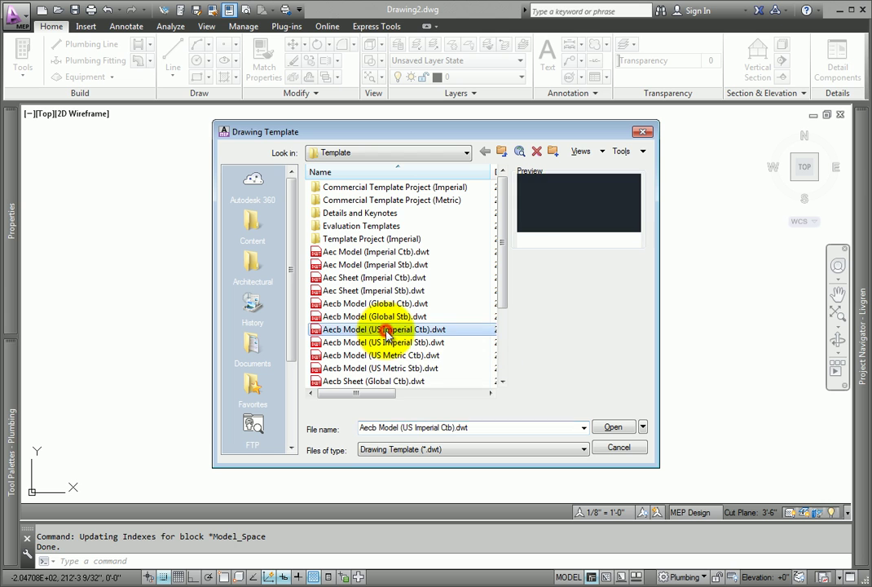
{"action": "left_click", "coordinate": [612, 426]}
Step: Finish creating the view with no levels or constructs included, and turn off the grid in the opened drawing
{"action": "left_click", "coordinate": [466, 413]}
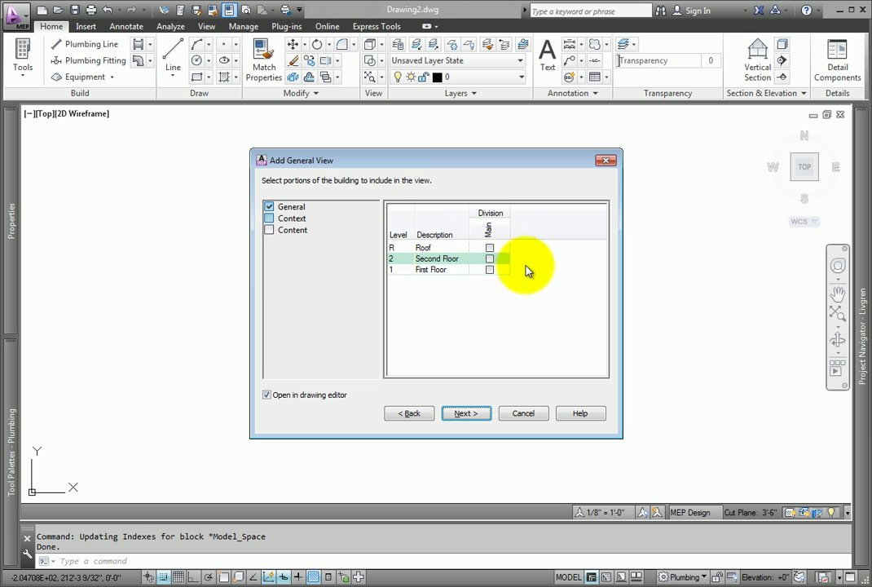
{"action": "left_click", "coordinate": [473, 412]}
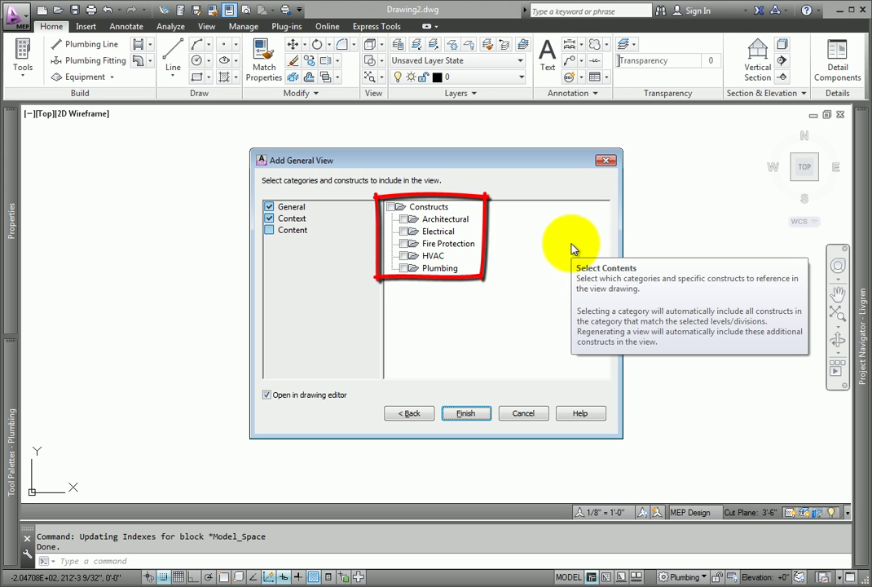
{"action": "left_click", "coordinate": [459, 414]}
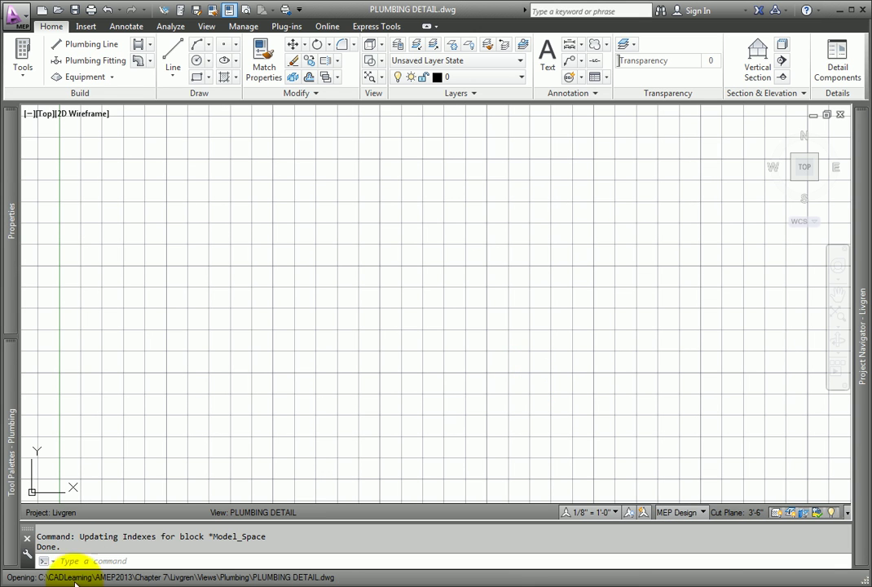
{"action": "left_click", "coordinate": [179, 576]}
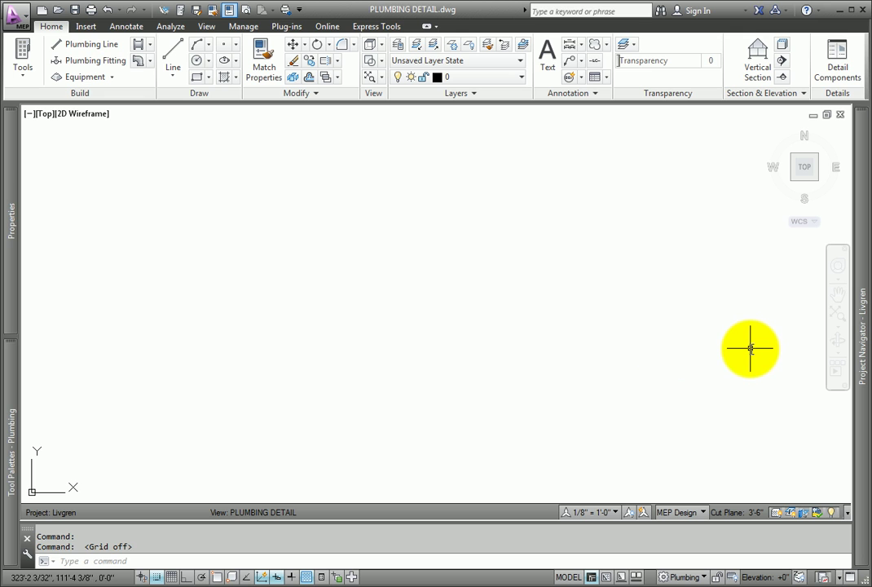
Step: Set the drawing's annotation scale to 3/4" = 1'-0"
{"action": "mouse_move", "coordinate": [14, 399]}
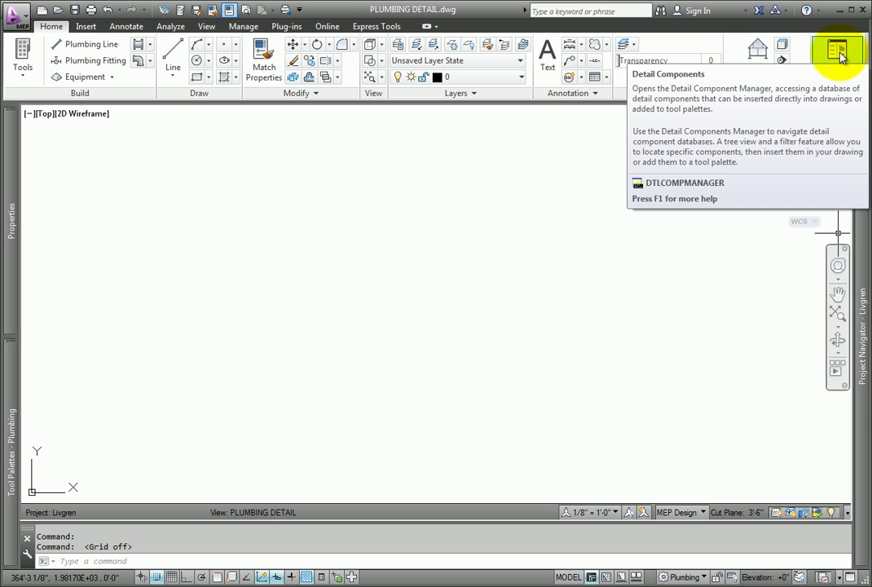
{"action": "left_click", "coordinate": [611, 517]}
{"action": "left_click", "coordinate": [607, 384]}
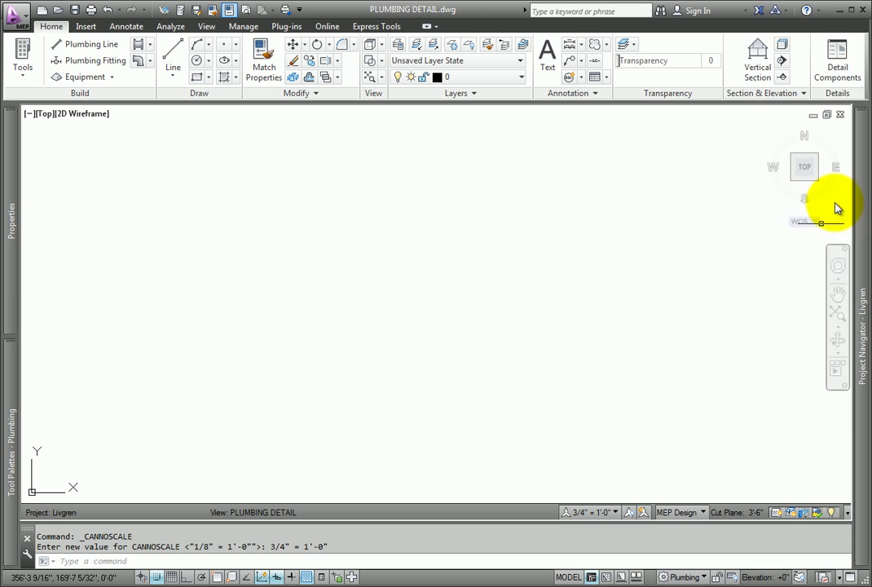
Step: In the Detail Component Manager, select Roof Drain from Floor and Roof Drains under Division 22 - Plumbing, 22 13 16 - Sanitary Waste and Vent
{"action": "left_click", "coordinate": [840, 58]}
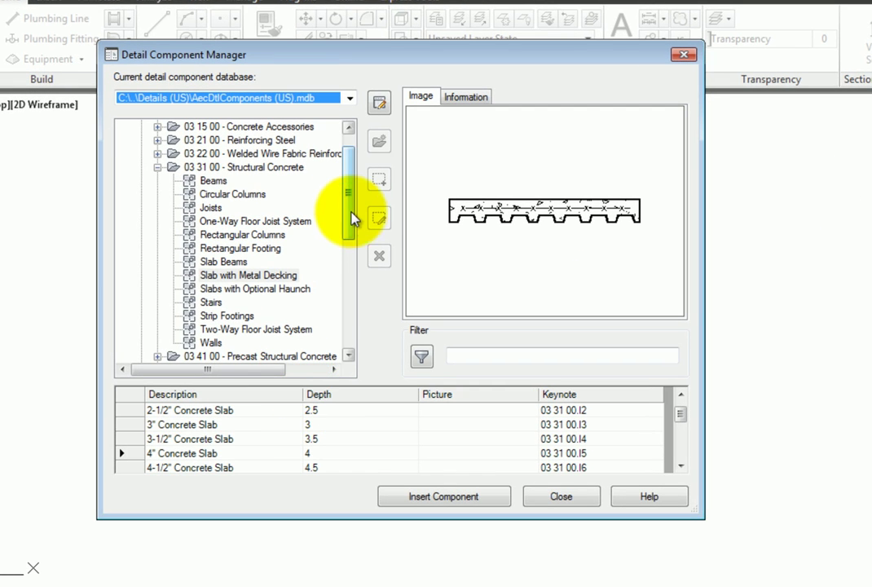
{"action": "left_click_drag", "start_coordinate": [355, 189], "coordinate": [350, 299]}
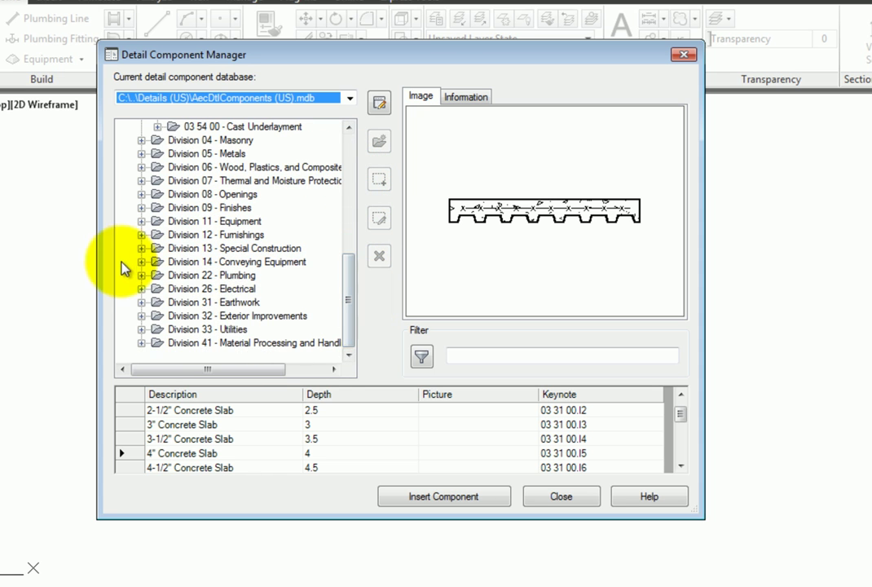
{"action": "left_click", "coordinate": [142, 275]}
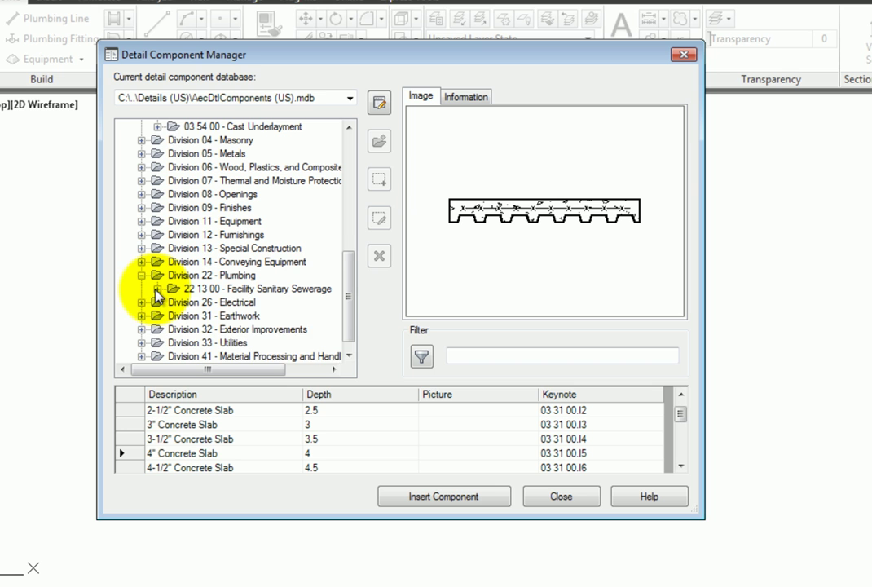
{"action": "left_click", "coordinate": [157, 289]}
{"action": "left_click", "coordinate": [173, 302]}
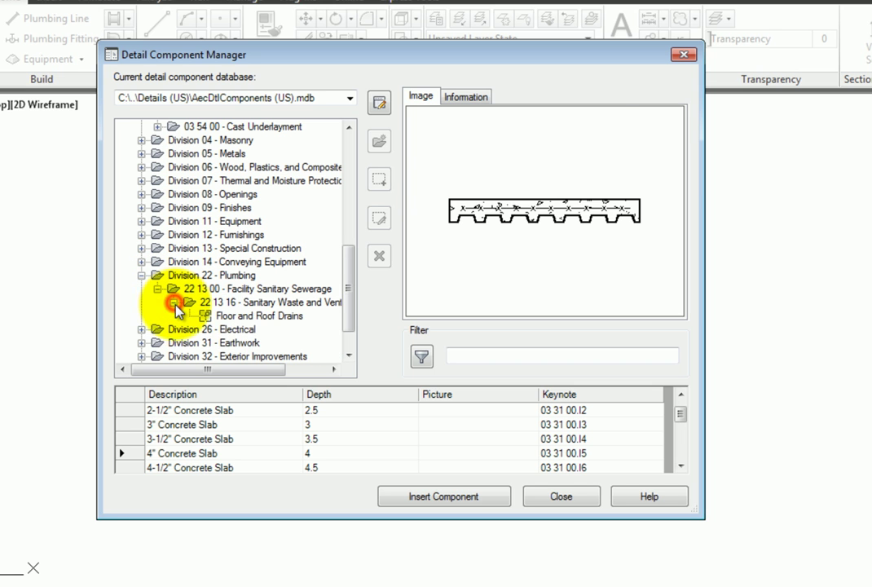
{"action": "left_click", "coordinate": [254, 317]}
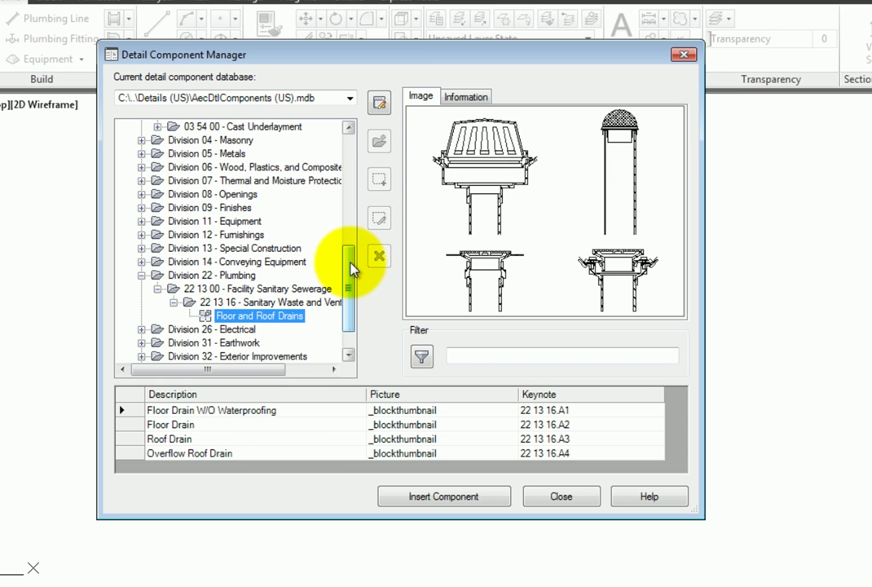
{"action": "scroll", "coordinate": [350, 268], "scroll_direction": "down", "scroll_amount": 1}
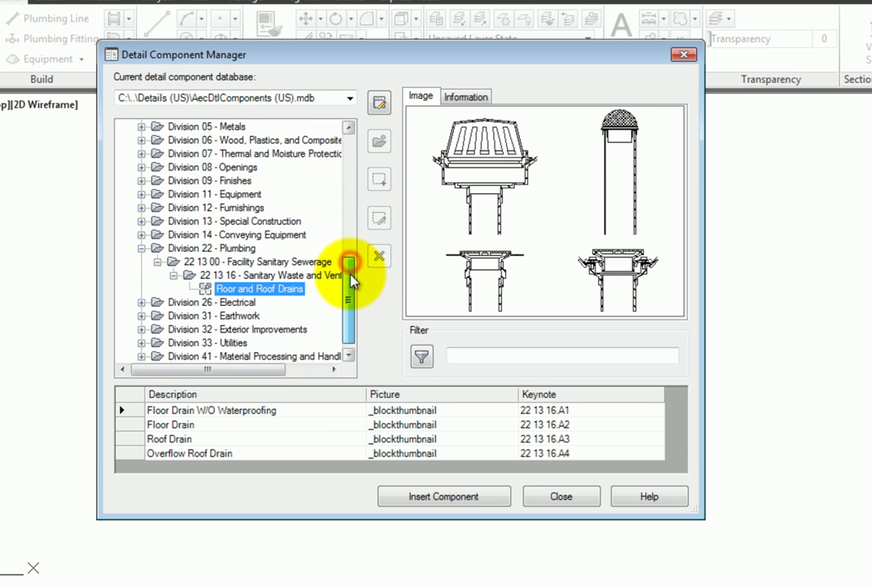
{"action": "left_click", "coordinate": [130, 440]}
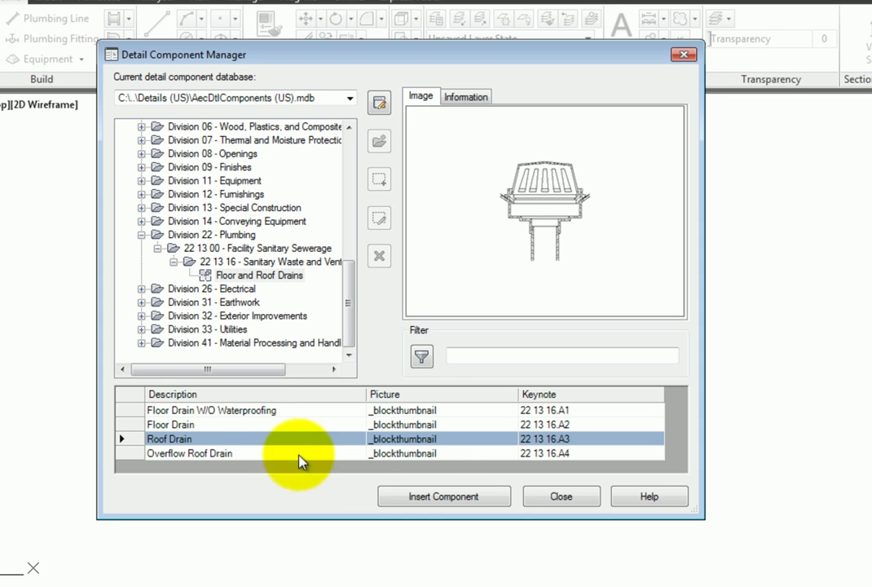
Step: Insert the roof drain component once at the point 0,0
{"action": "left_click", "coordinate": [430, 496]}
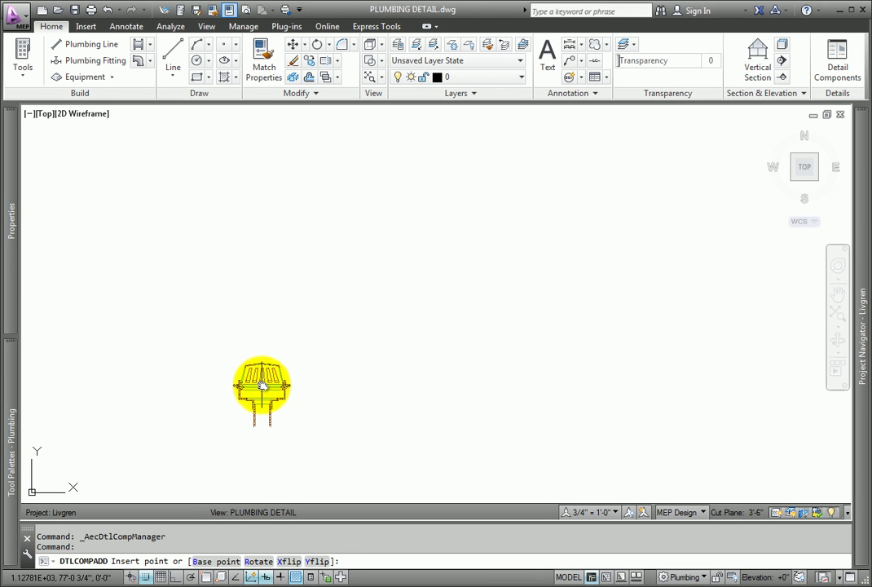
{"action": "scroll", "coordinate": [265, 379], "scroll_direction": "up", "scroll_amount": 7}
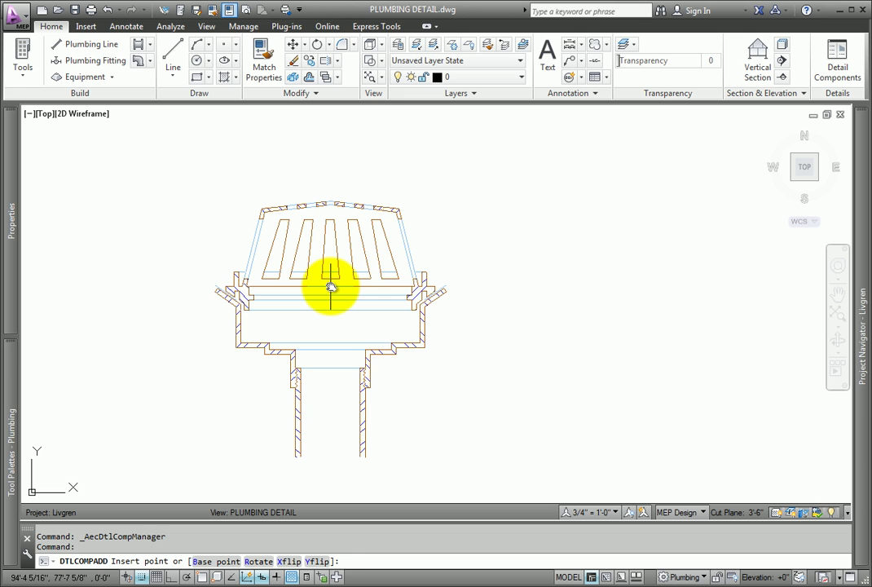
{"action": "key", "text": "Return"}
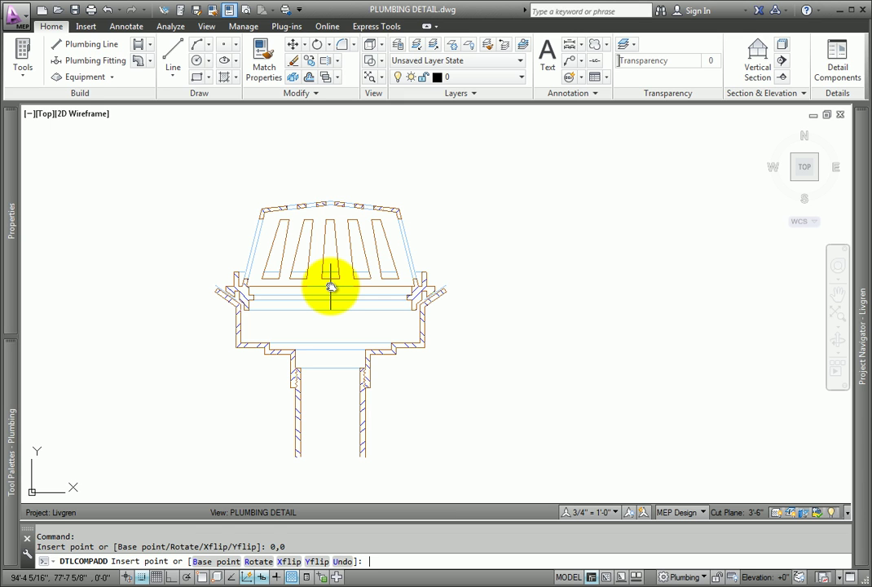
{"action": "key", "text": "Return"}
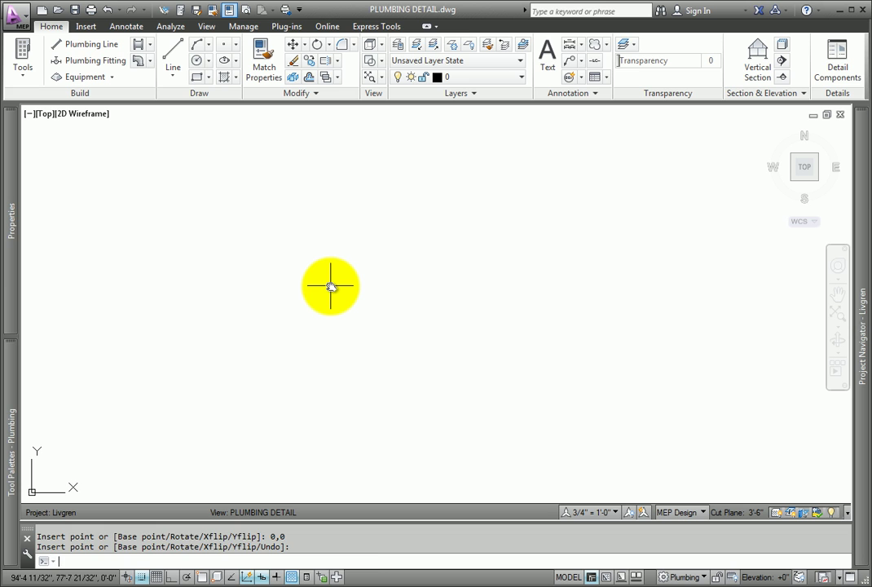
Step: Start inserting the 4" Concrete Slab from Slab with Metal Decking under Division 03 - Concrete, 03 31 00 - Structural Concrete
{"action": "type", "text": "Z"}
{"action": "key", "text": "Return"}
{"action": "type", "text": "E"}
{"action": "key", "text": "Return"}
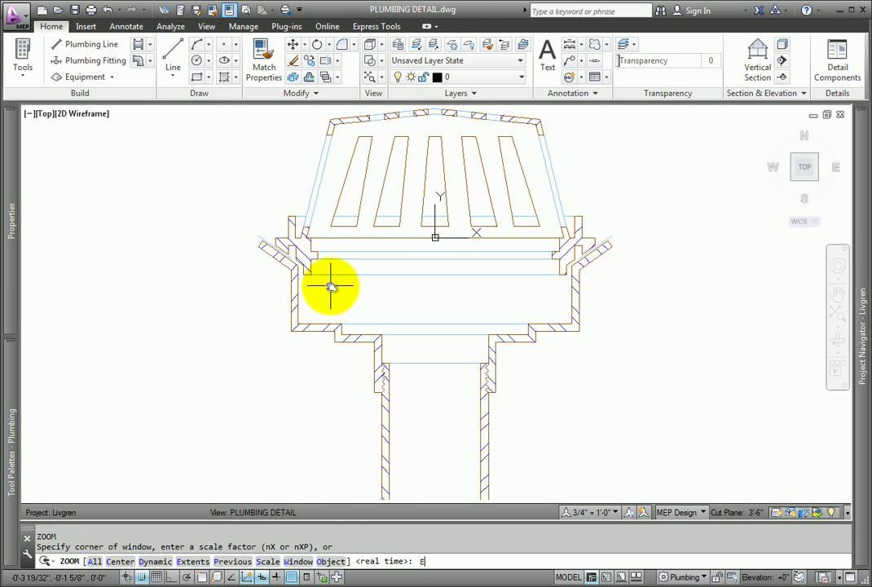
{"action": "scroll", "coordinate": [528, 276], "scroll_direction": "down", "scroll_amount": 2}
{"action": "scroll", "coordinate": [610, 296], "scroll_direction": "down", "scroll_amount": 2}
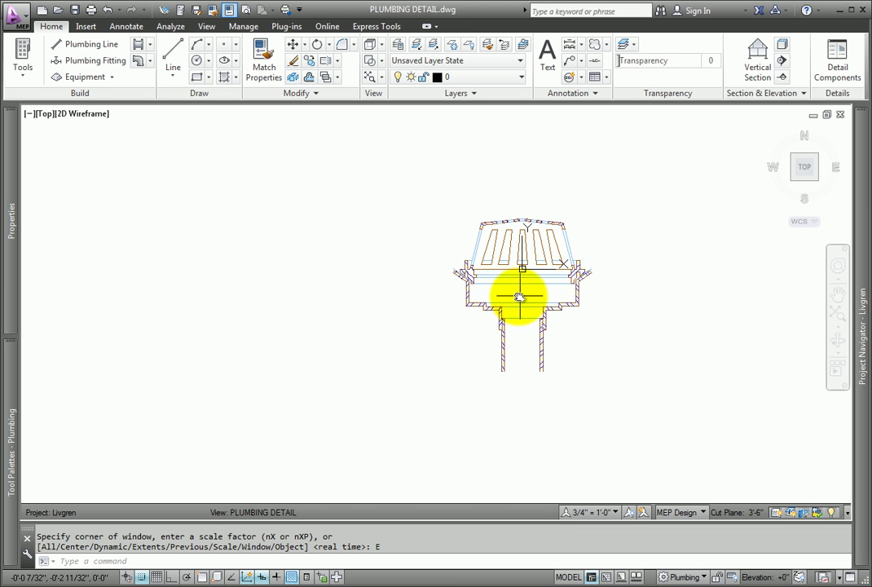
{"action": "middle_click_drag", "start_coordinate": [528, 298], "coordinate": [296, 298]}
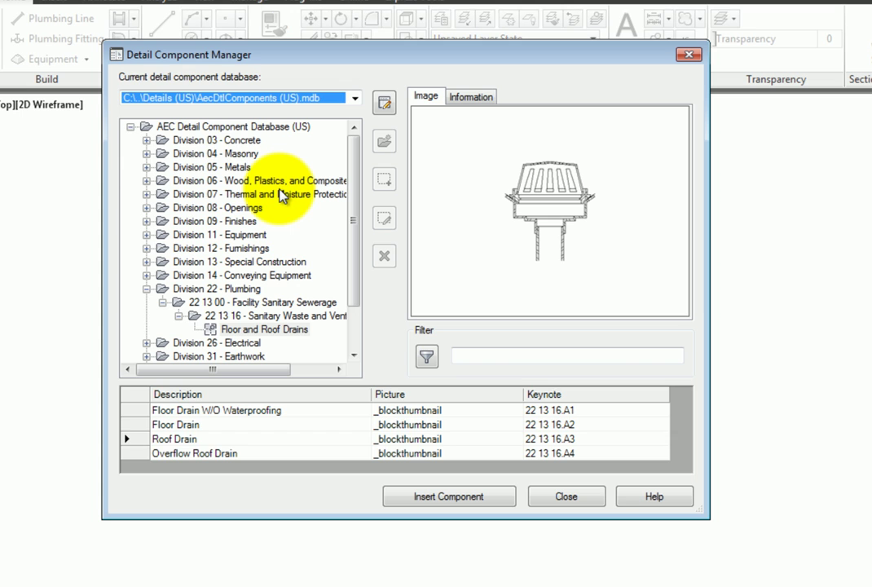
{"action": "left_click", "coordinate": [146, 140]}
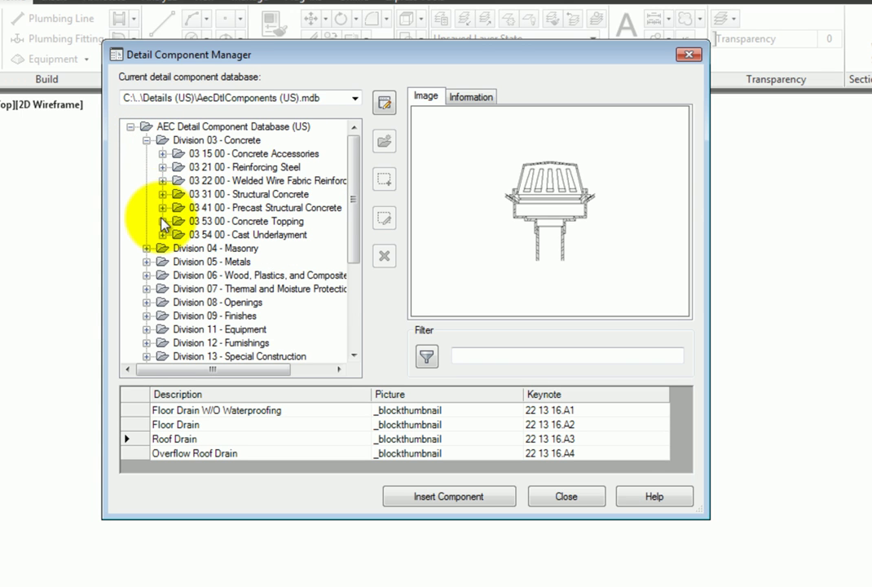
{"action": "left_click", "coordinate": [162, 194]}
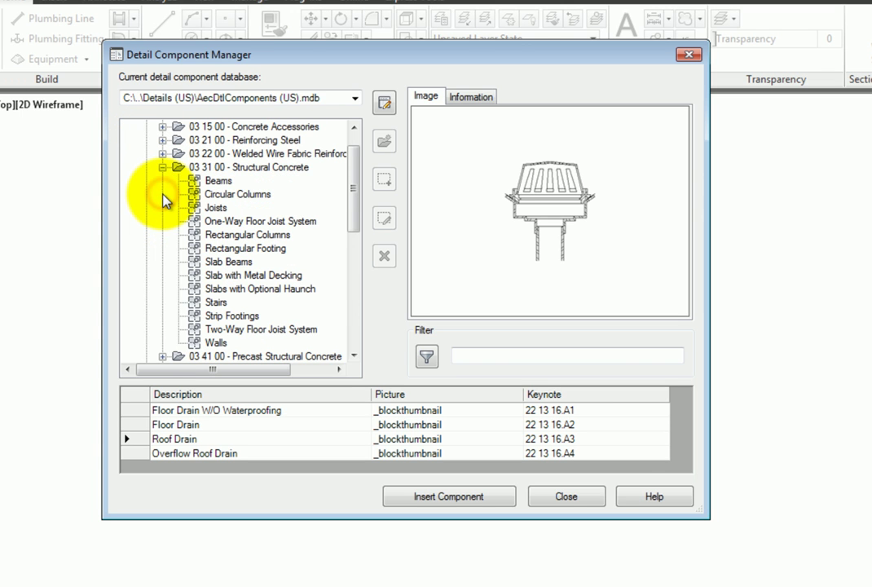
{"action": "left_click", "coordinate": [192, 277]}
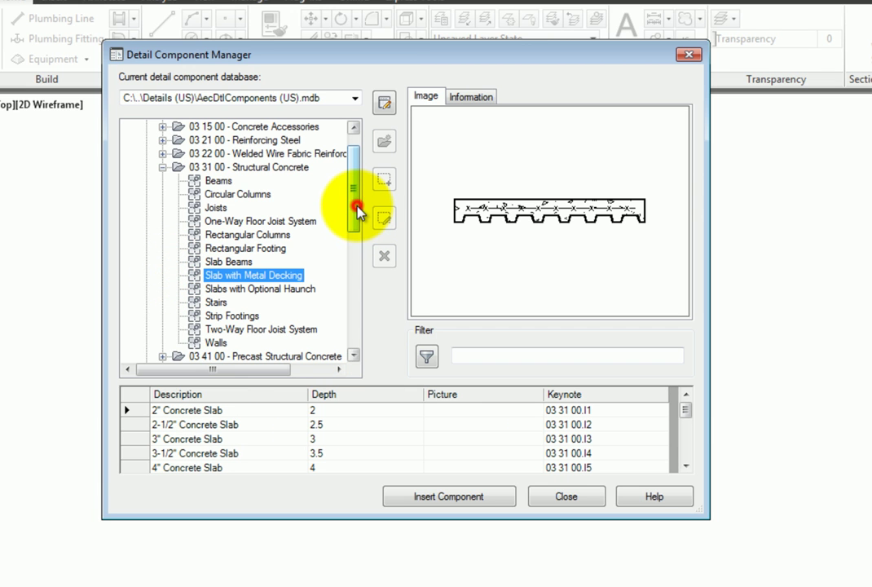
{"action": "left_click_drag", "start_coordinate": [356, 204], "coordinate": [358, 224]}
{"action": "left_click", "coordinate": [131, 468]}
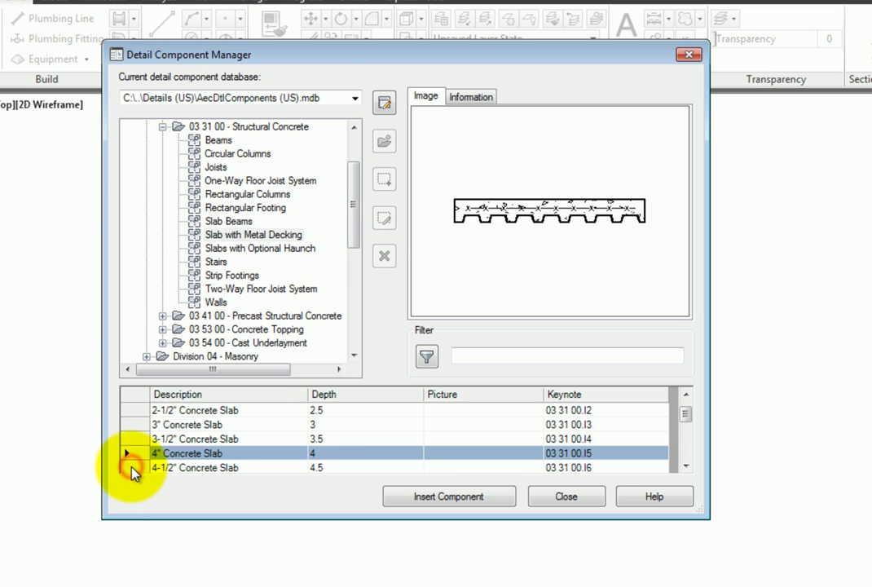
{"action": "left_click", "coordinate": [450, 497]}
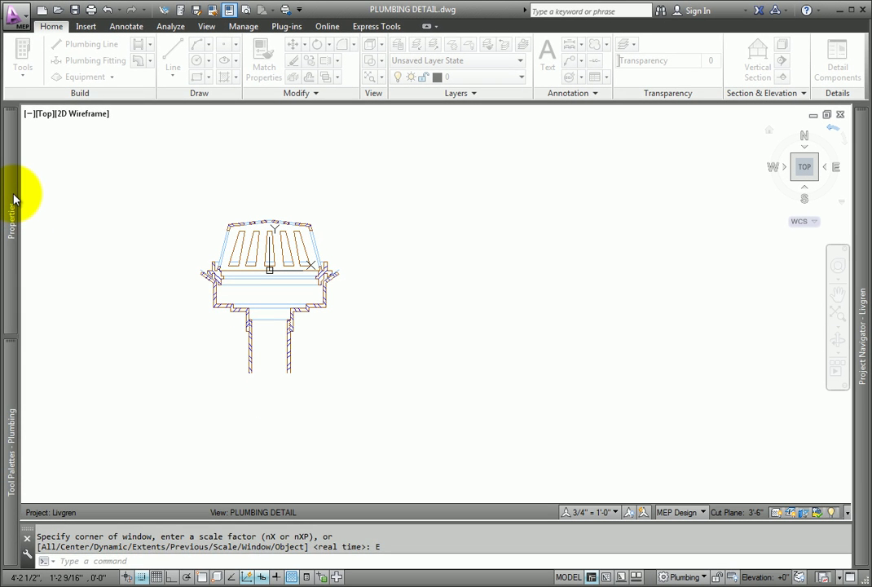
Step: Place the slab in section view with Ortho on, running horizontally from beside the drain body to about X = 3'-5 3/4"
{"action": "mouse_move", "coordinate": [14, 198]}
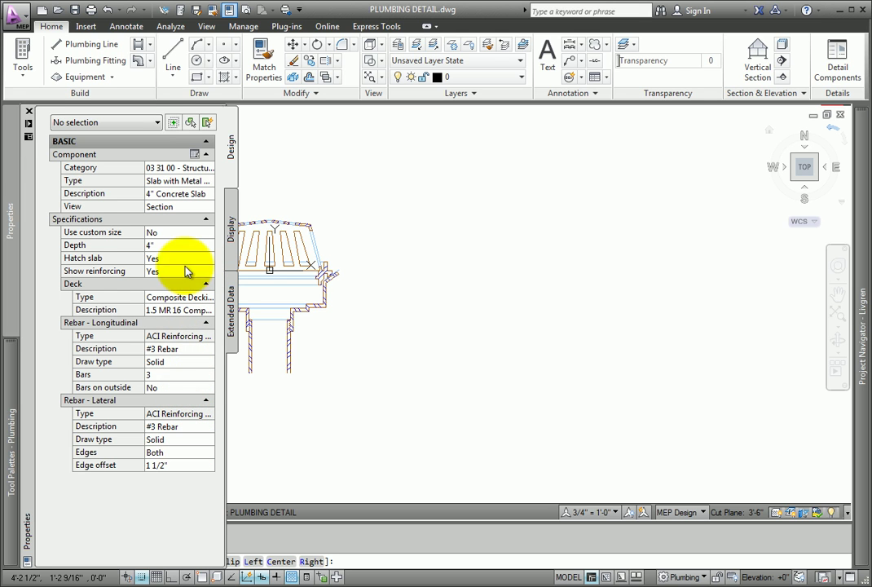
{"action": "left_click", "coordinate": [204, 207]}
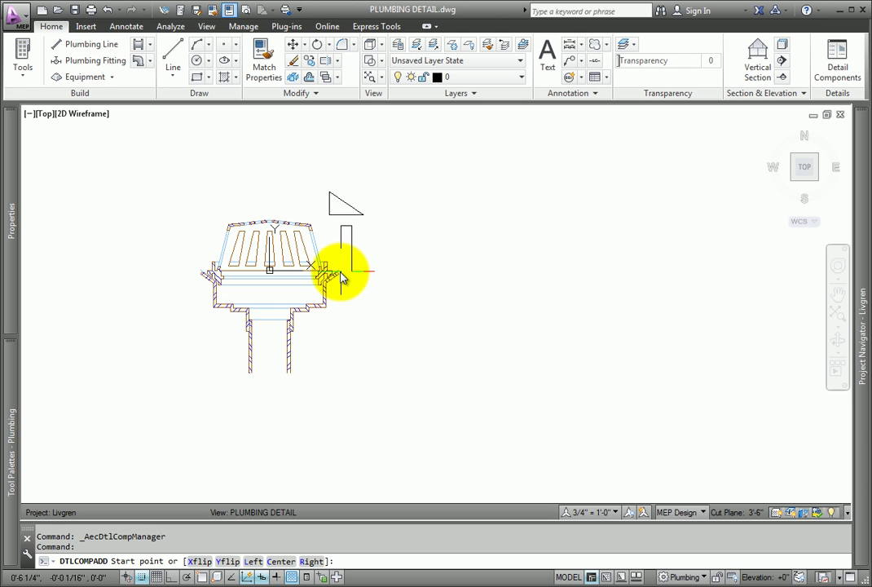
{"action": "left_click", "coordinate": [329, 329]}
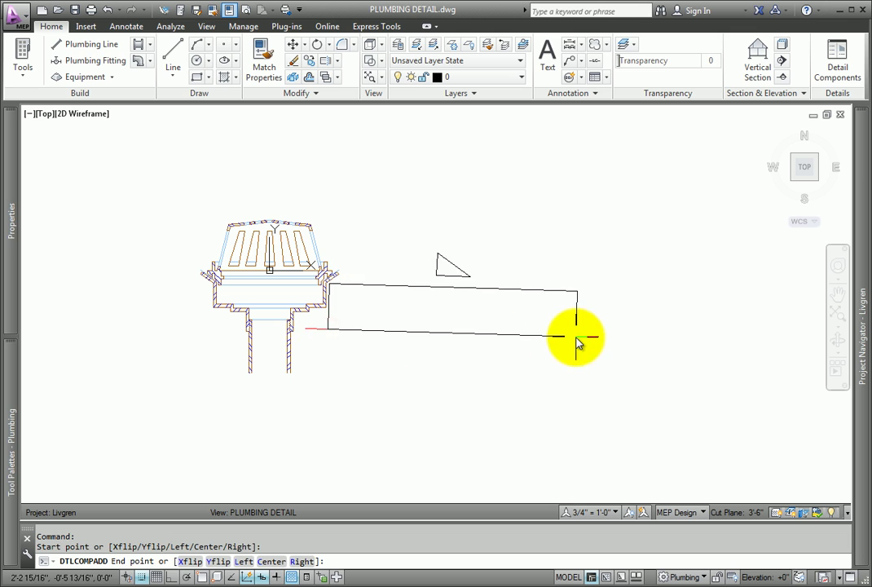
{"action": "left_click", "coordinate": [171, 576]}
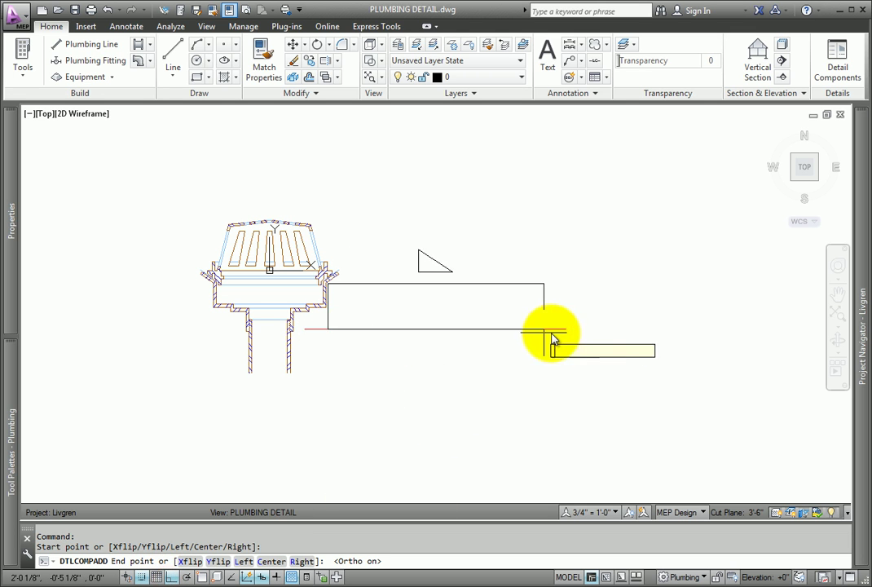
{"action": "left_click", "coordinate": [744, 330]}
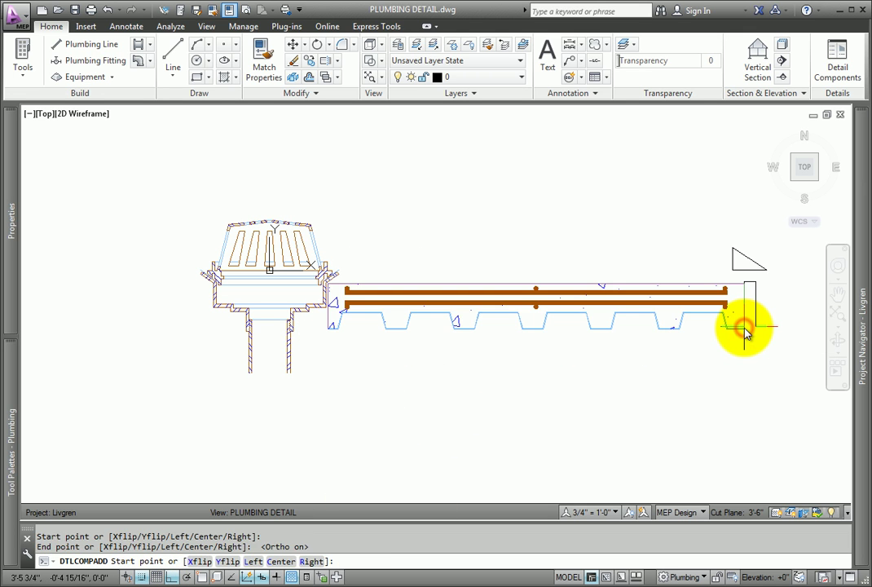
{"action": "key", "text": "Return"}
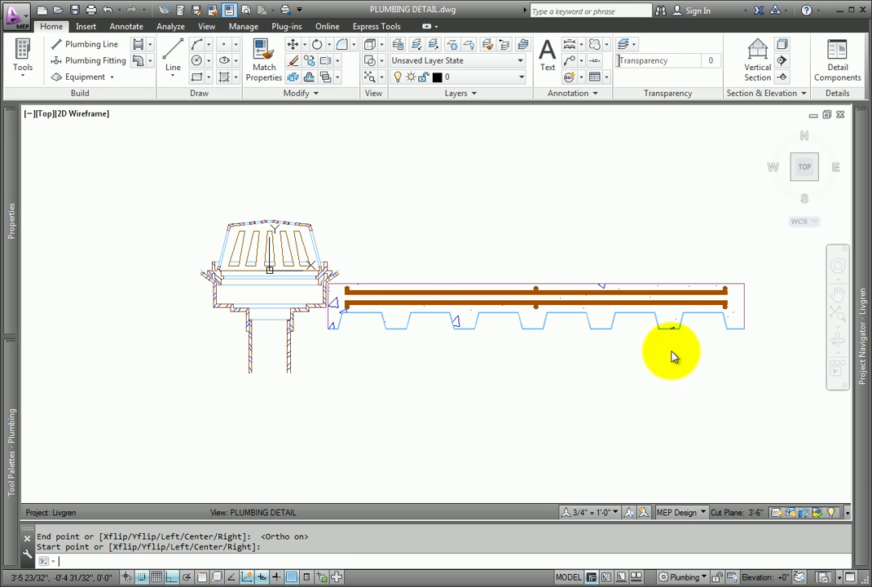
{"action": "left_click", "coordinate": [728, 137]}
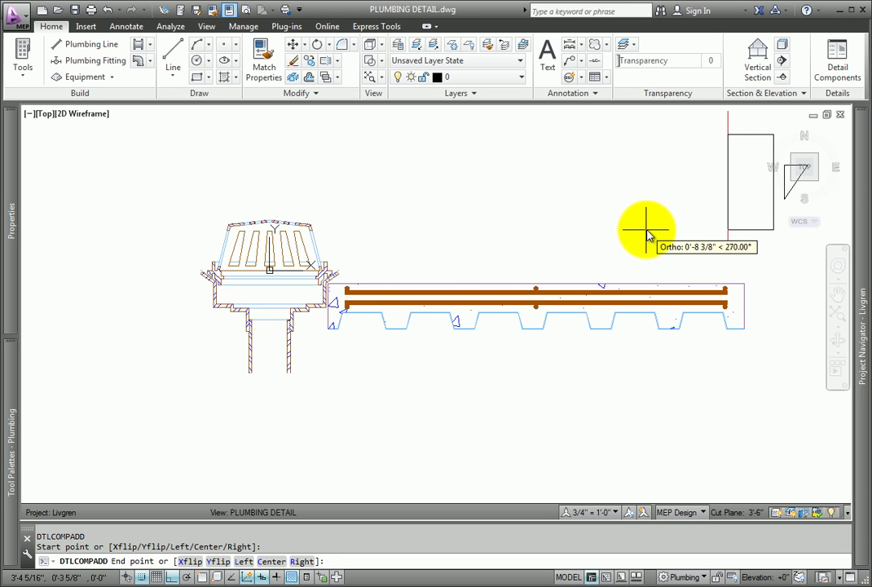
{"action": "key", "text": "Escape"}
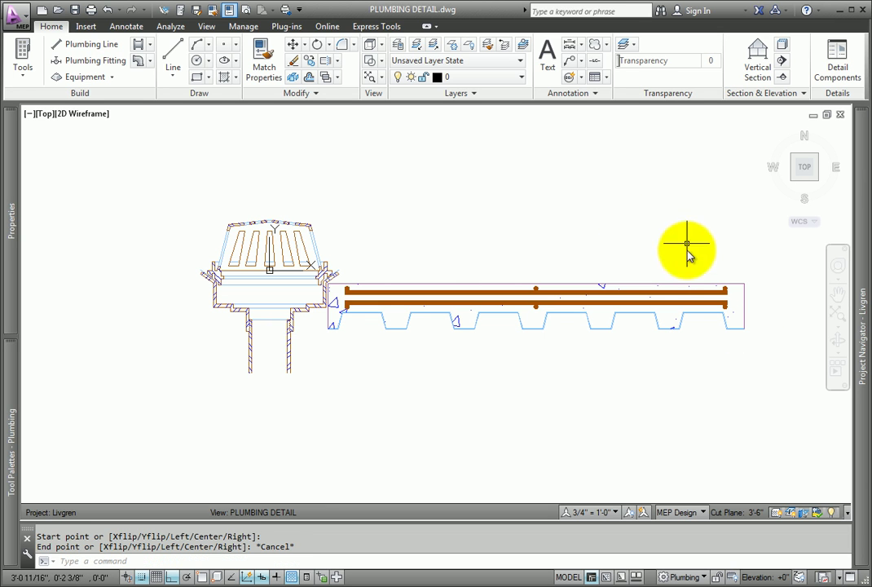
Step: Explode the inserted concrete slab with metal decking into separate objects
{"action": "left_click", "coordinate": [654, 285]}
{"action": "type", "text": "x"}
{"action": "key", "text": "Return"}
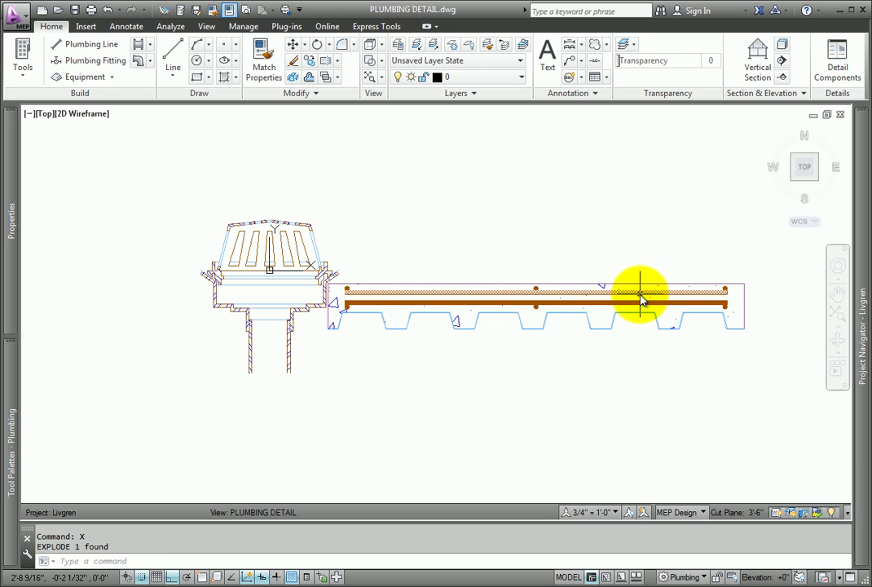
Step: Reopen the Detail Component Manager and browse the contents of Division 26 - Electrical and Division 11 - Equipment
{"action": "left_click", "coordinate": [838, 75]}
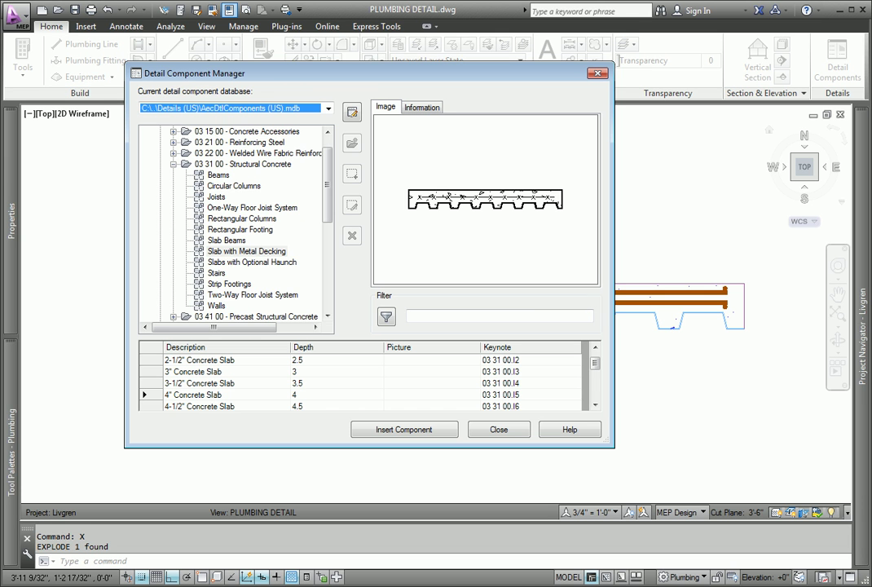
{"action": "left_click_drag", "start_coordinate": [328, 166], "coordinate": [335, 237]}
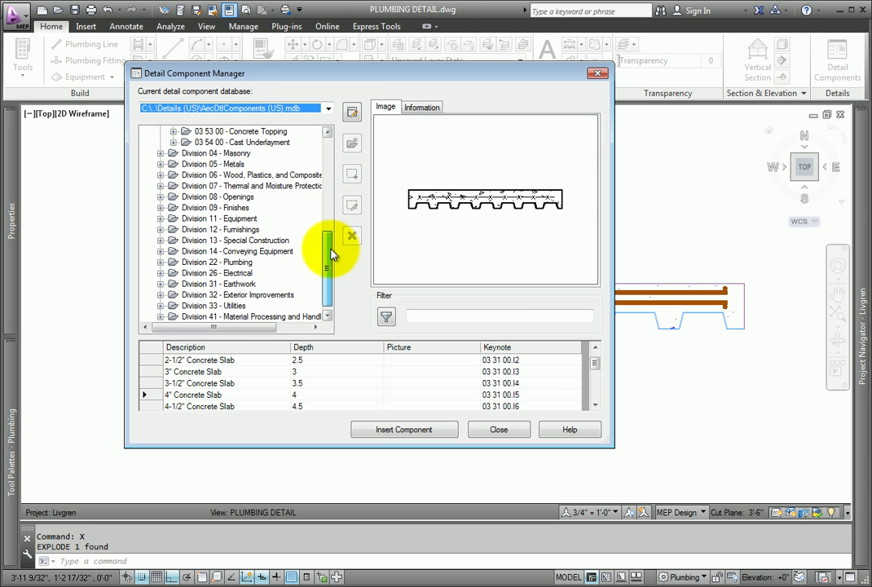
{"action": "left_click", "coordinate": [161, 273]}
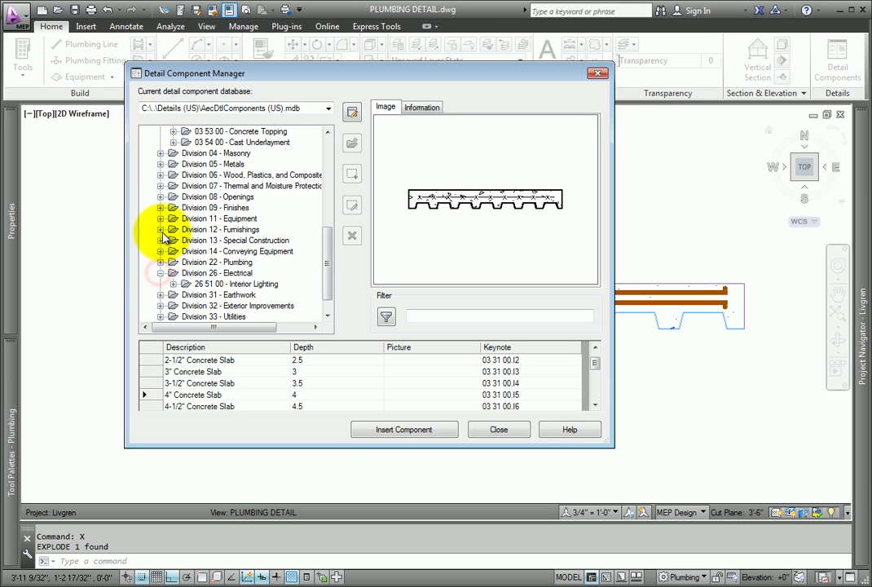
{"action": "left_click", "coordinate": [161, 219]}
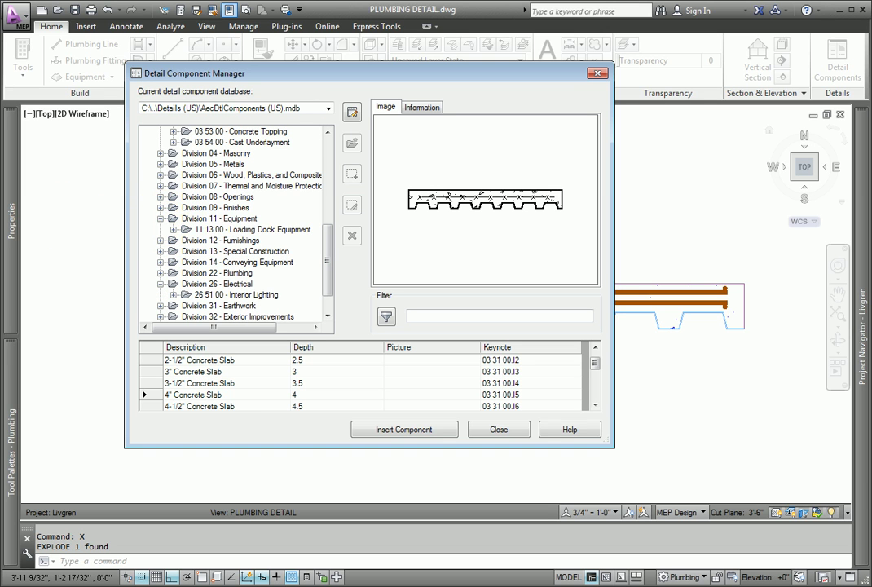